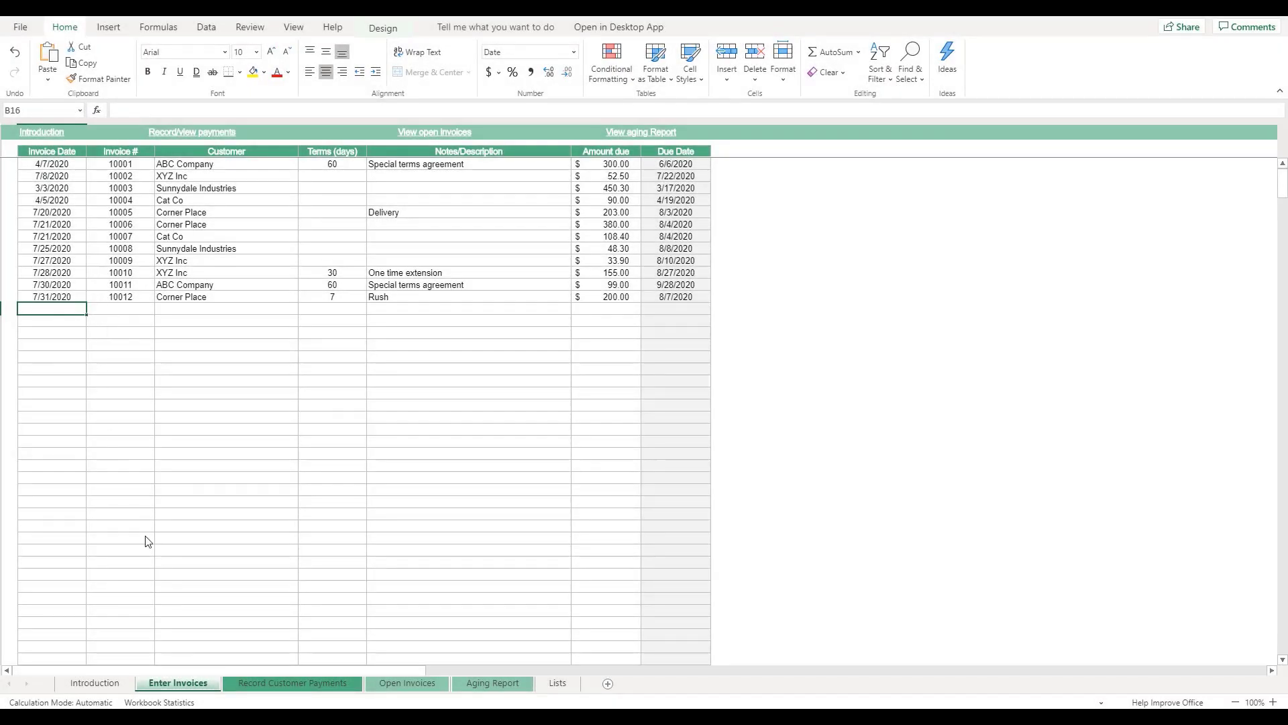
# Step: Look through the Record Customer Payments and Open Invoices sheets in turn
pyautogui.click(296, 683)
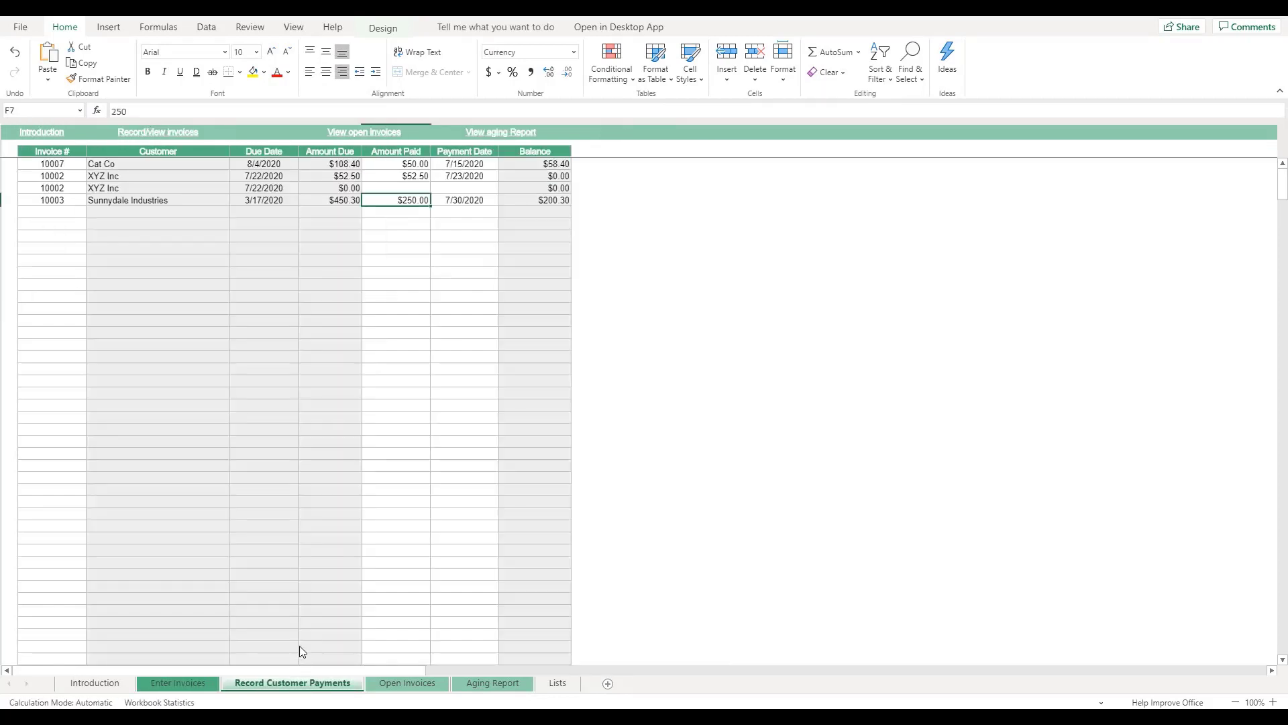
pyautogui.click(404, 685)
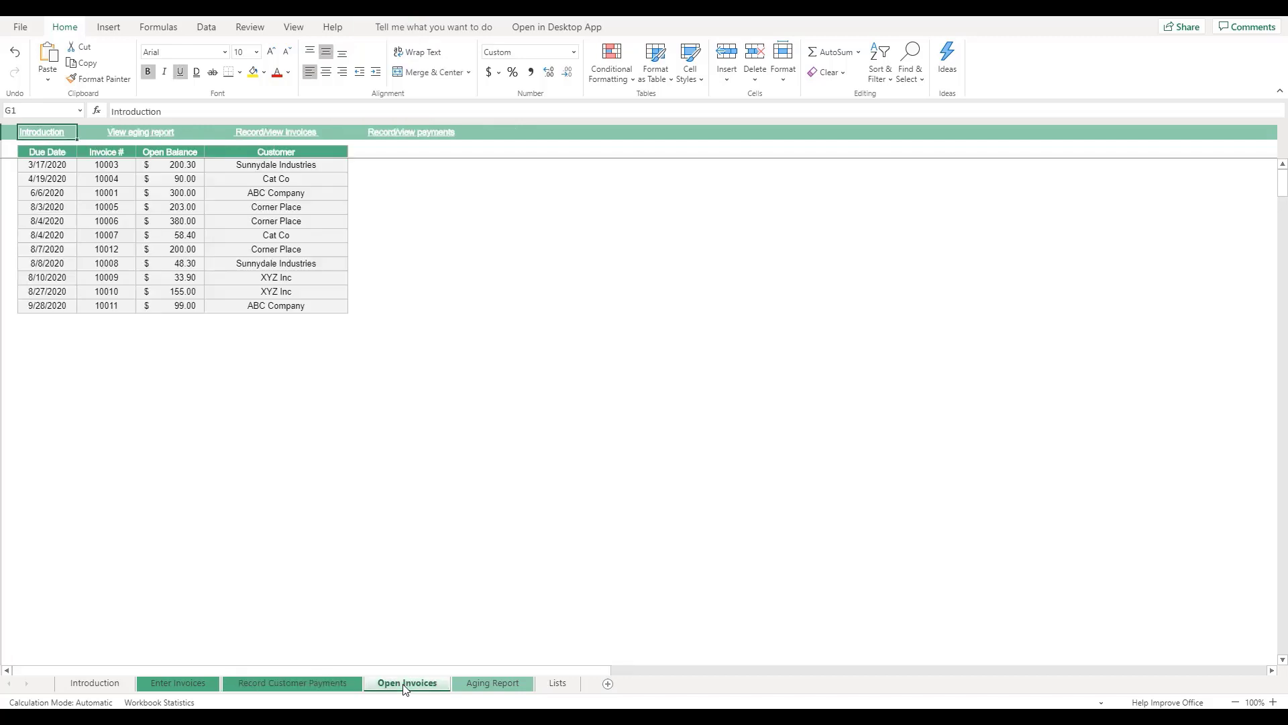
# Step: Glance at the Aging Report sheet, then move to the Enter Invoices sheet
pyautogui.click(491, 682)
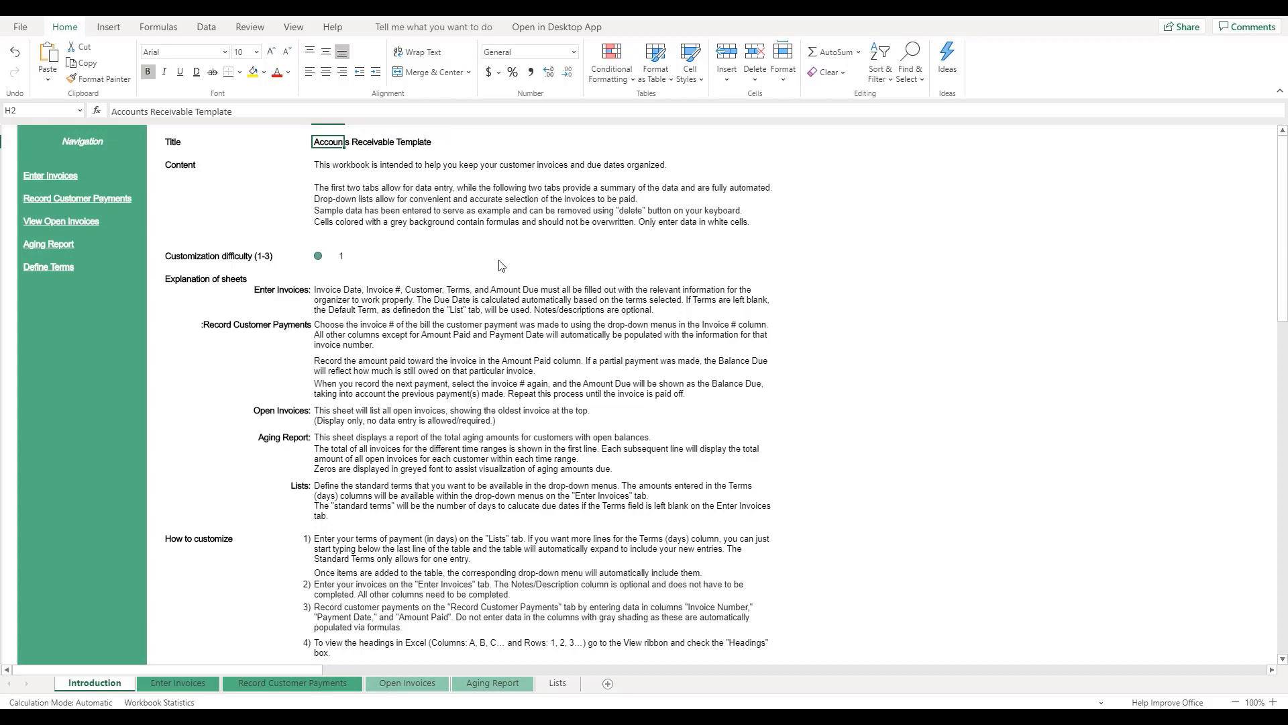
pyautogui.click(192, 681)
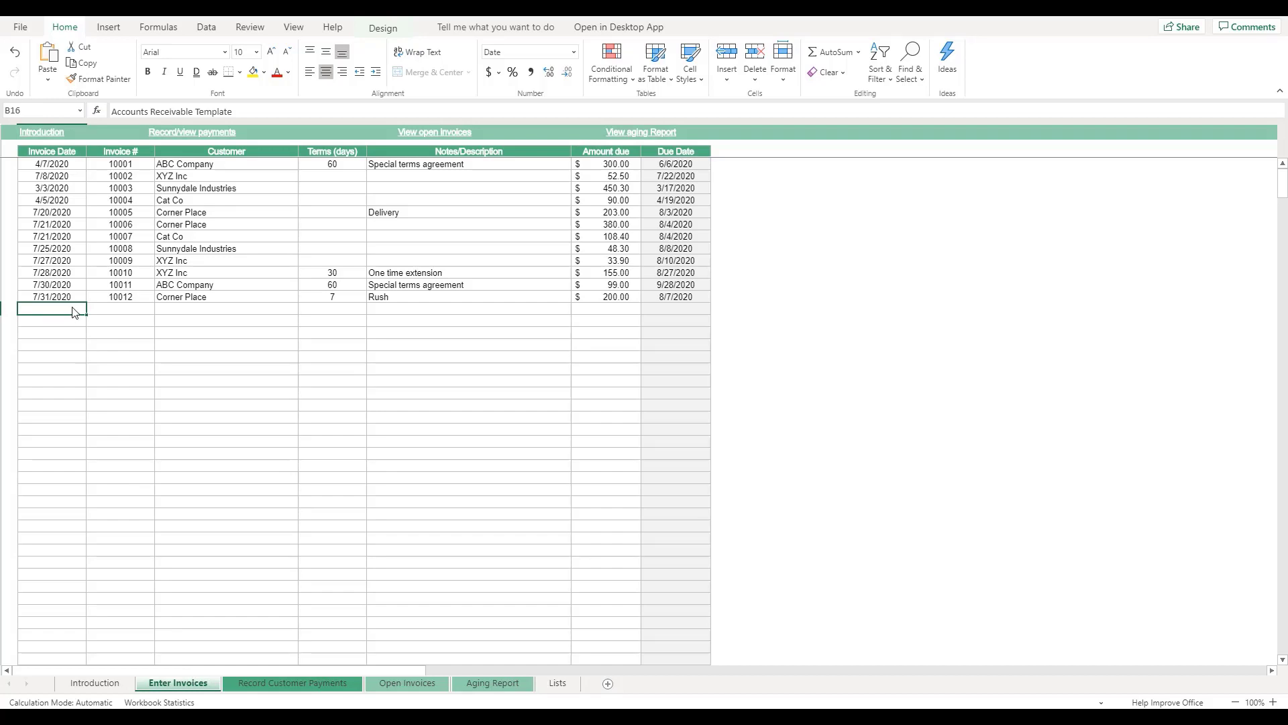
# Step: Enter date 9/16/2020, invoice number 10013 and customer Example Customer in the new row
pyautogui.write('9')
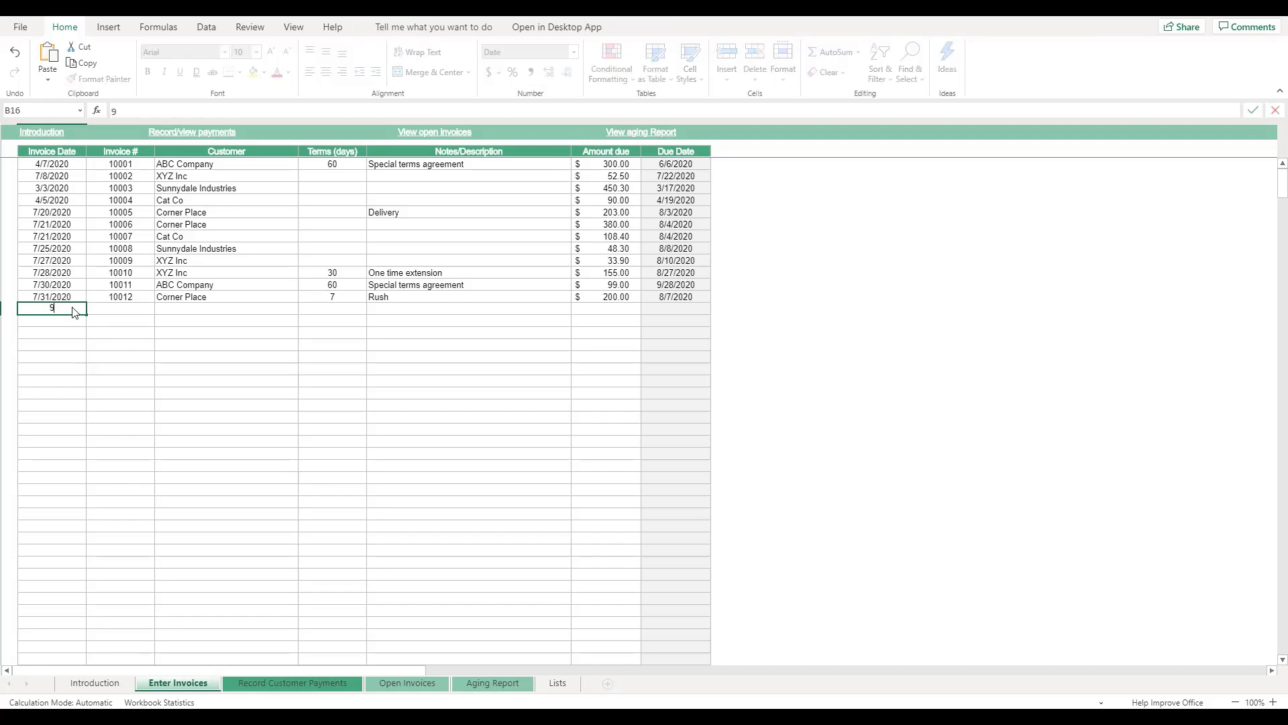
pyautogui.write('/16/2')
pyautogui.write('020')
pyautogui.press('Tab')
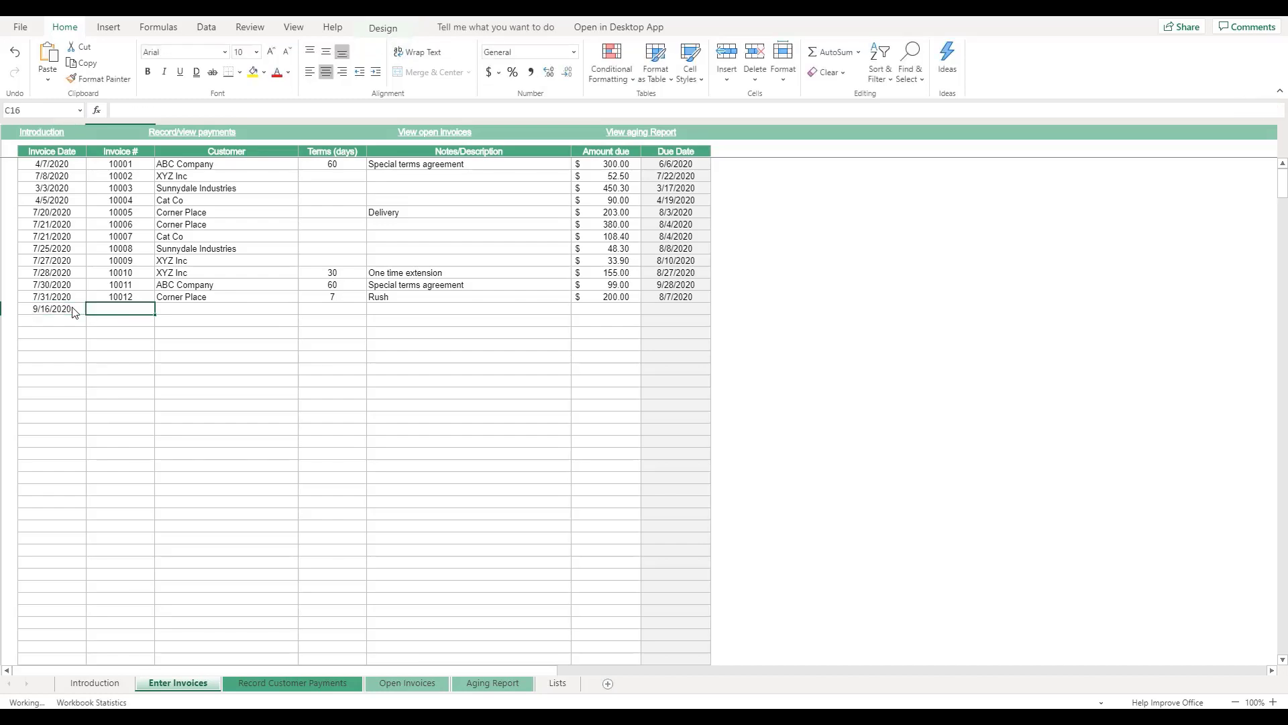
pyautogui.write('10013')
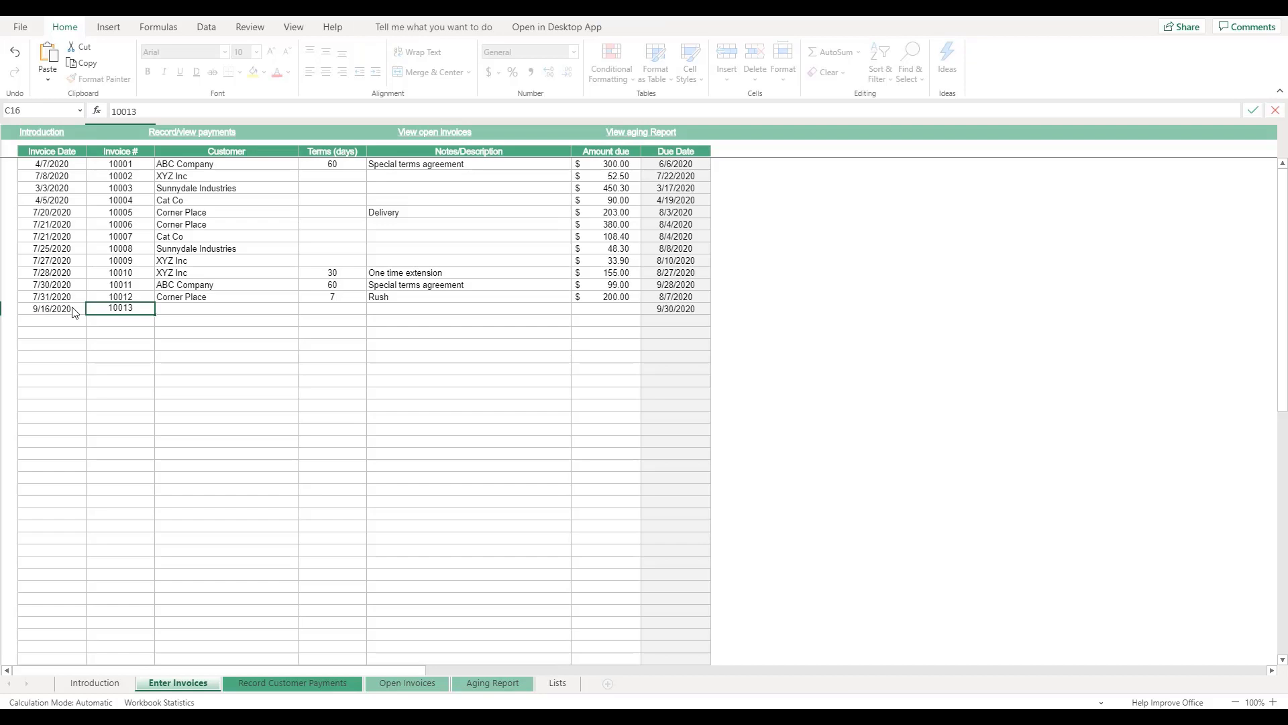
pyautogui.press('Tab')
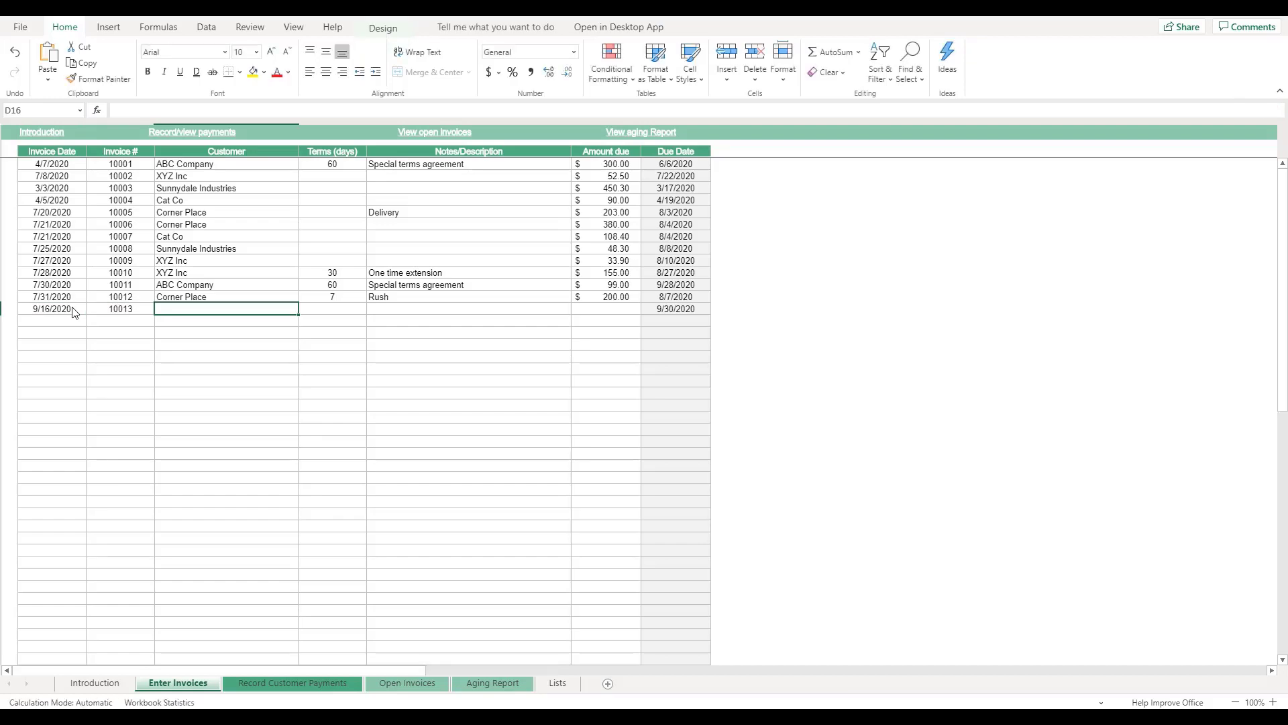
pyautogui.write('Example Customer')
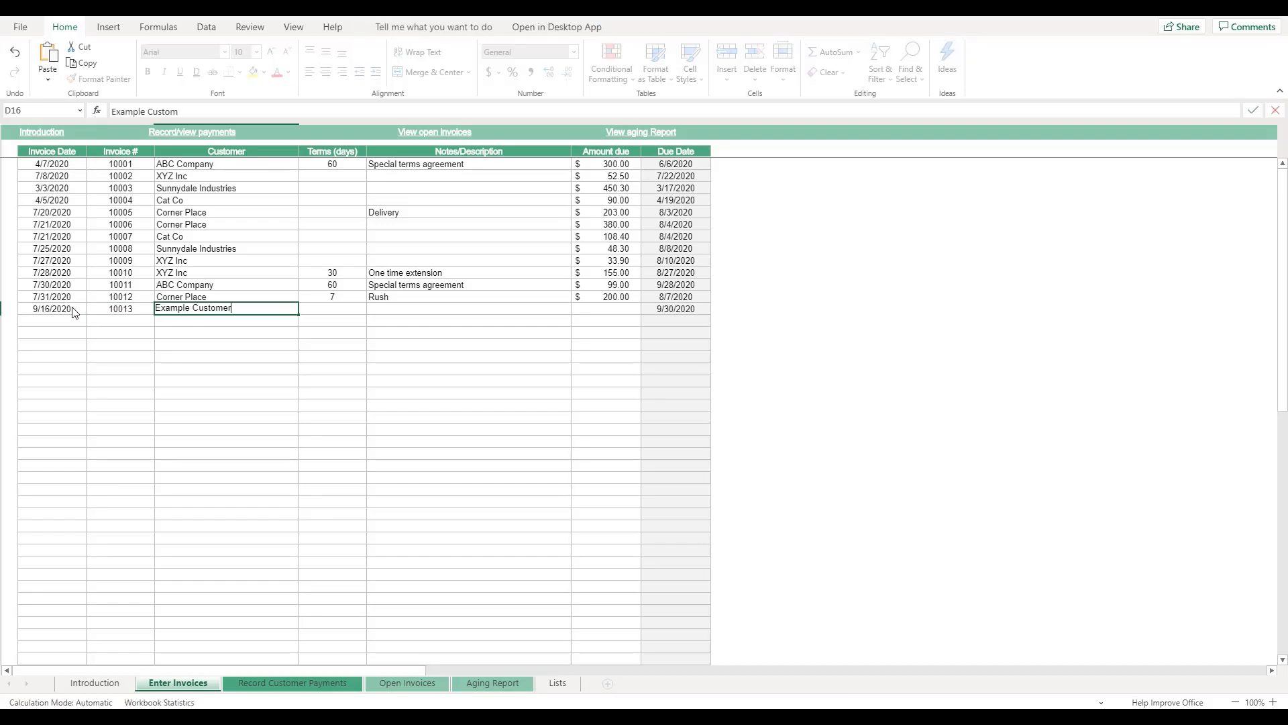
pyautogui.press('Tab')
pyautogui.press('Tab')
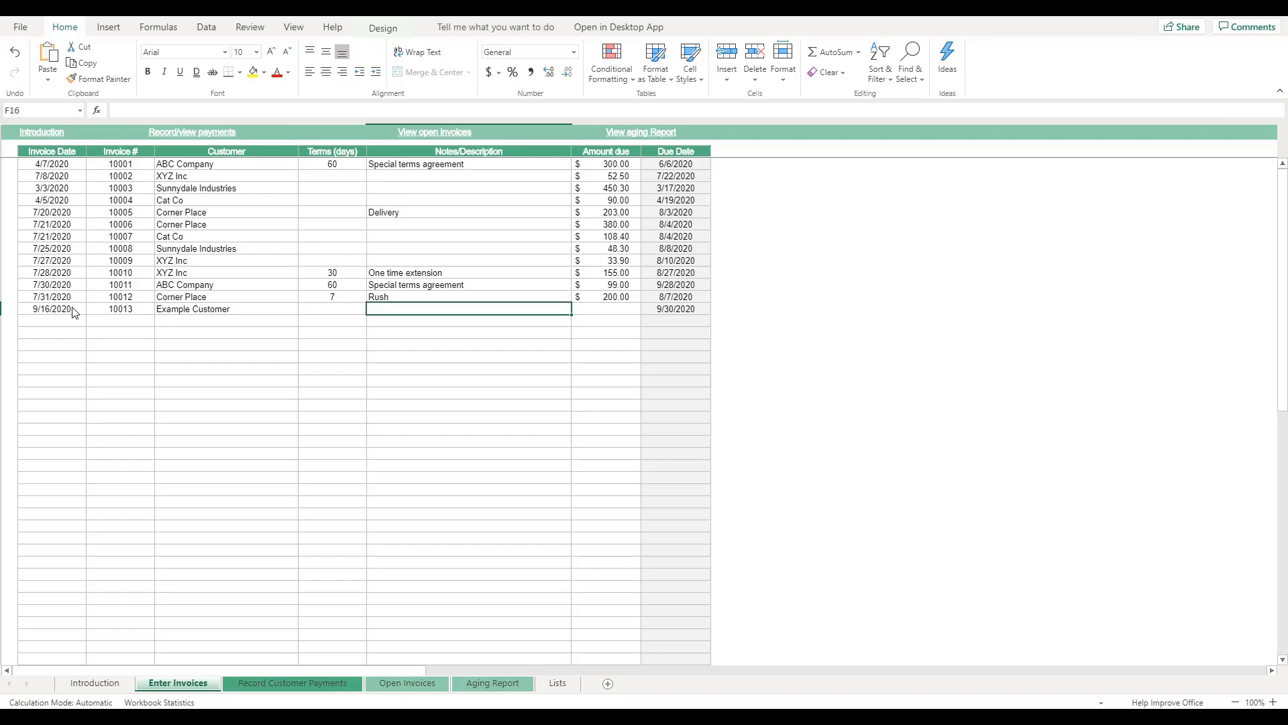
# Step: Set the invoice's amount due to $250.00 and check the Terms choices without changing them
pyautogui.click(627, 311)
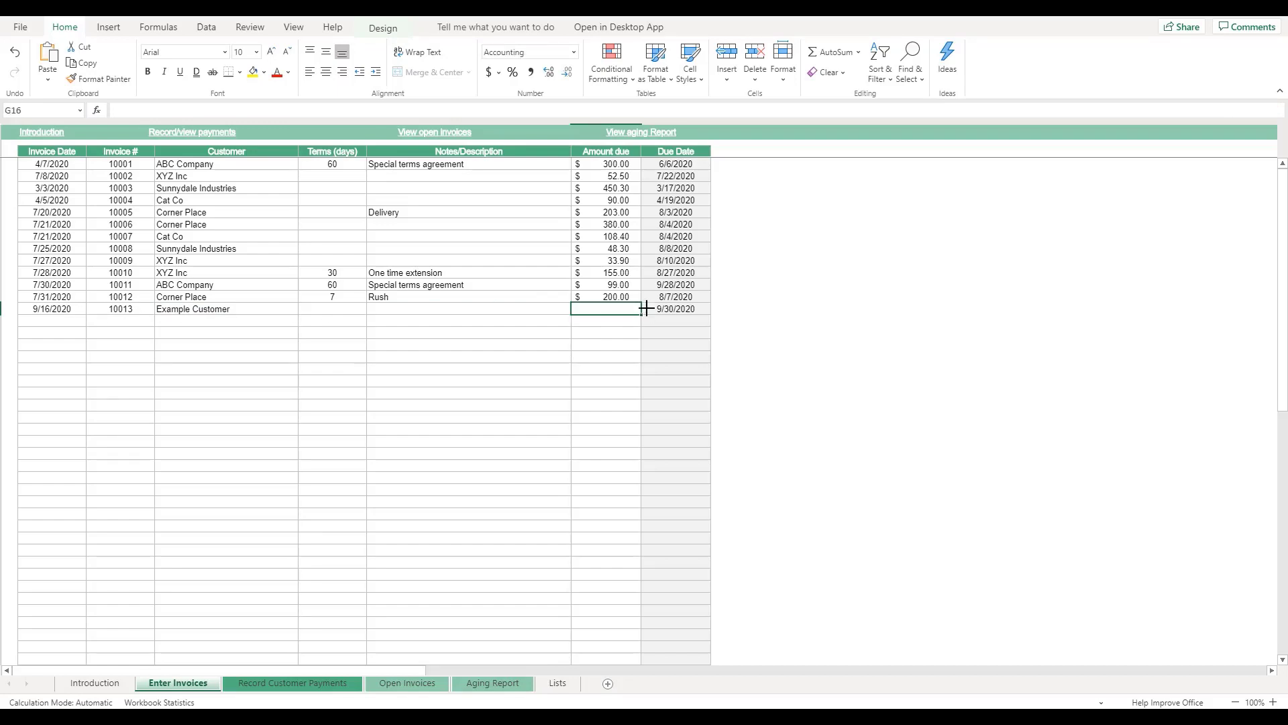
pyautogui.write('250')
pyautogui.press('Return')
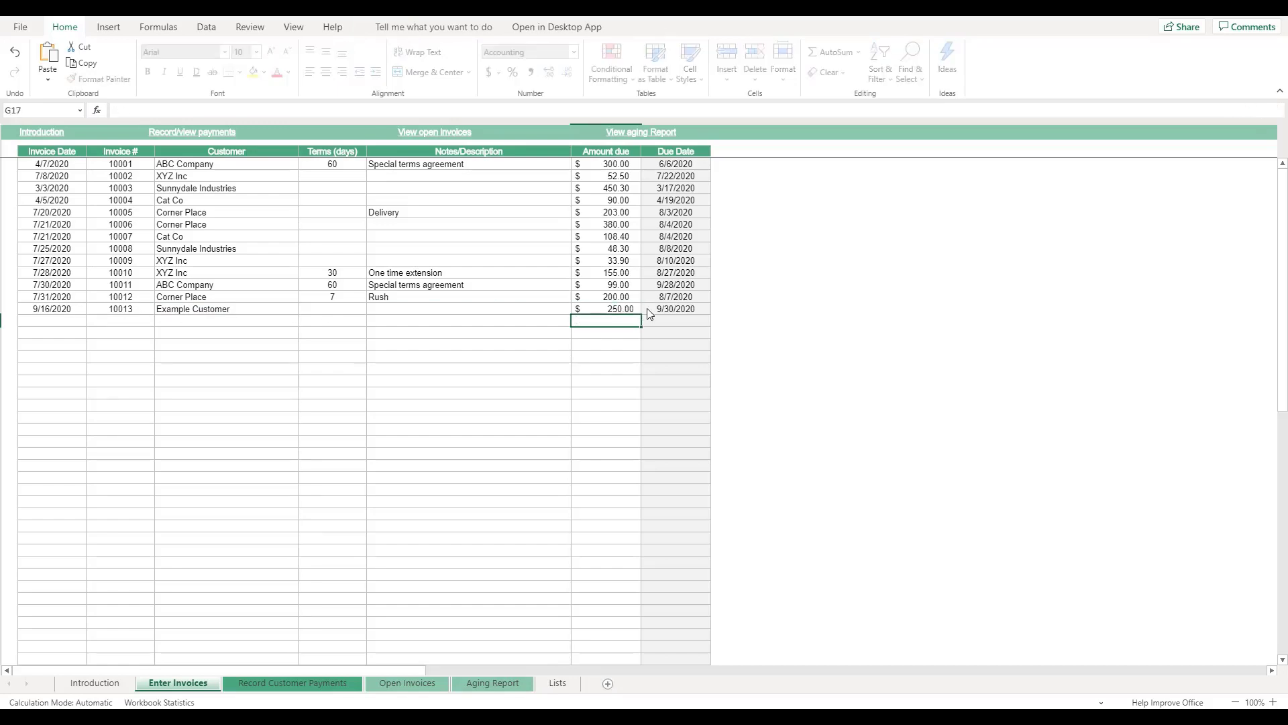
pyautogui.click(349, 310)
pyautogui.click(373, 309)
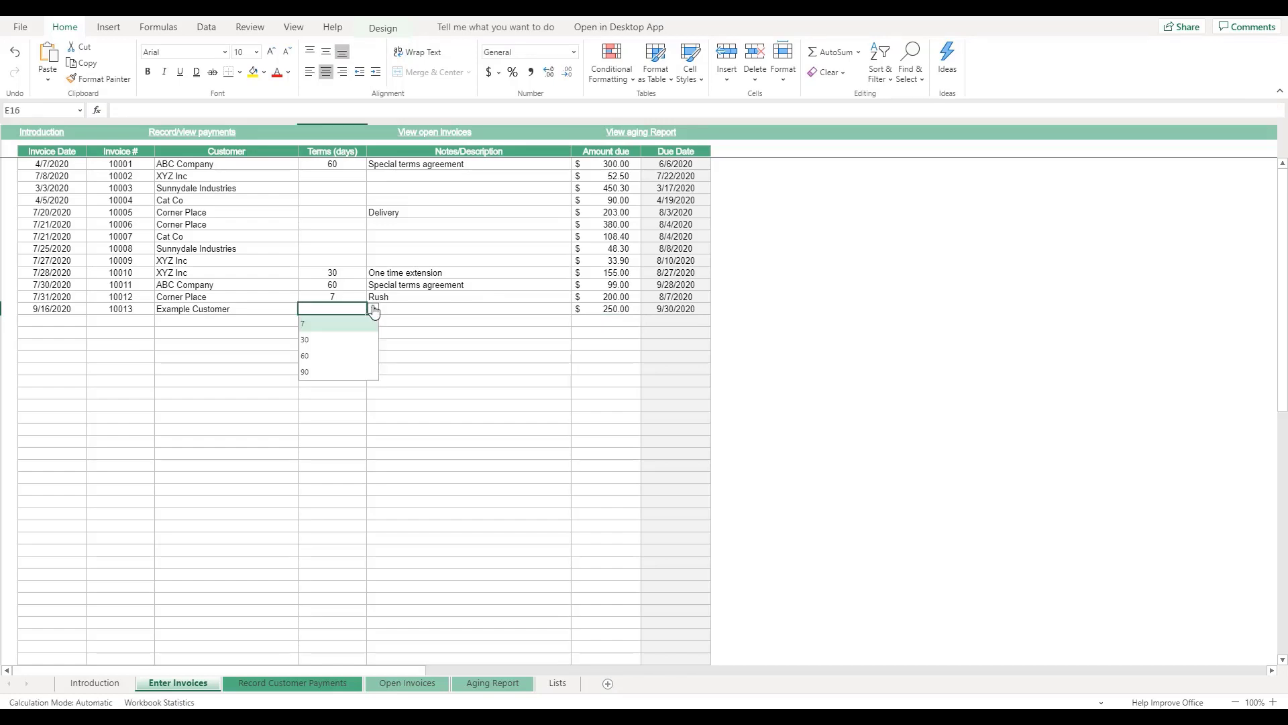
pyautogui.click(373, 309)
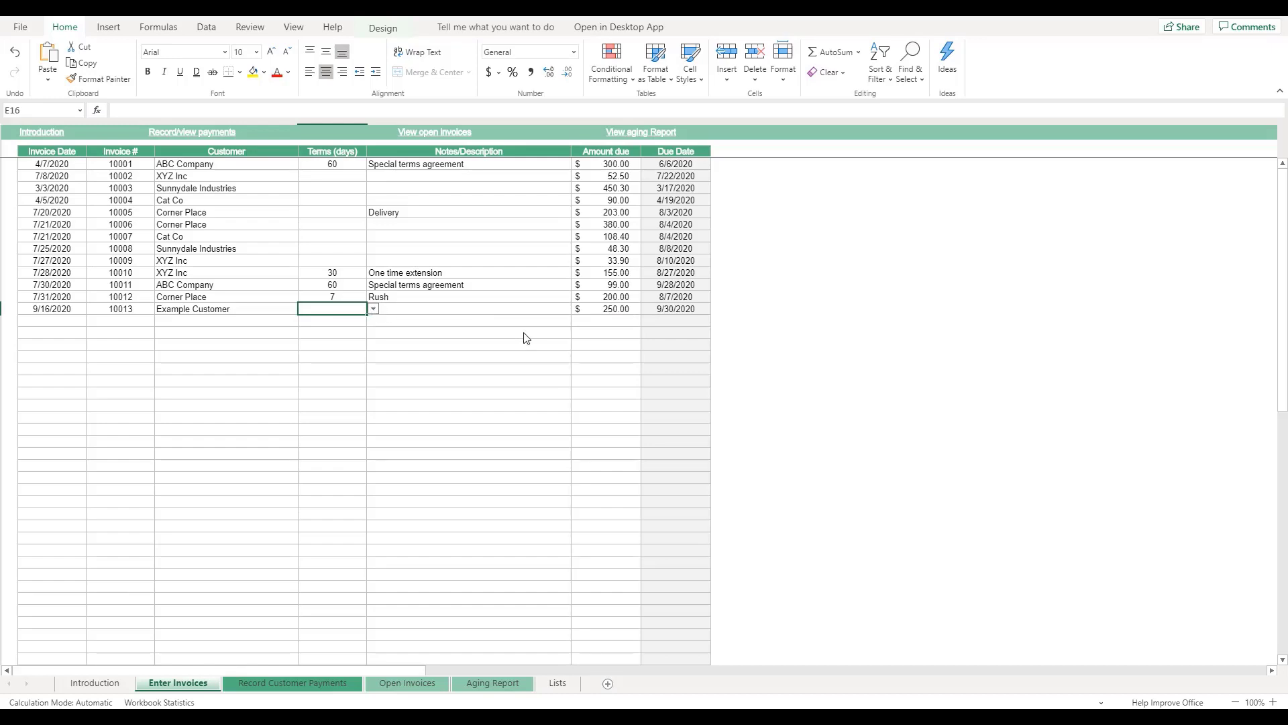
# Step: On the Lists sheet, enter 180 in cell B8 below the 90-day term
pyautogui.click(557, 683)
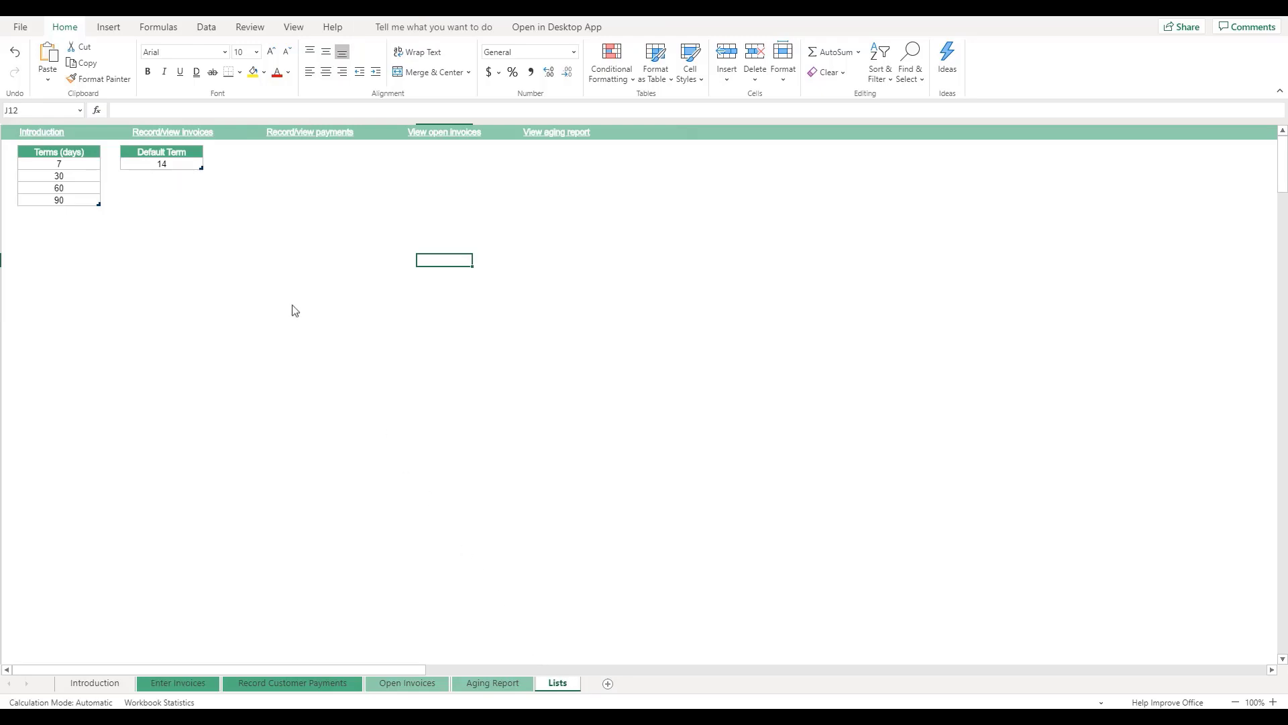
pyautogui.click(194, 170)
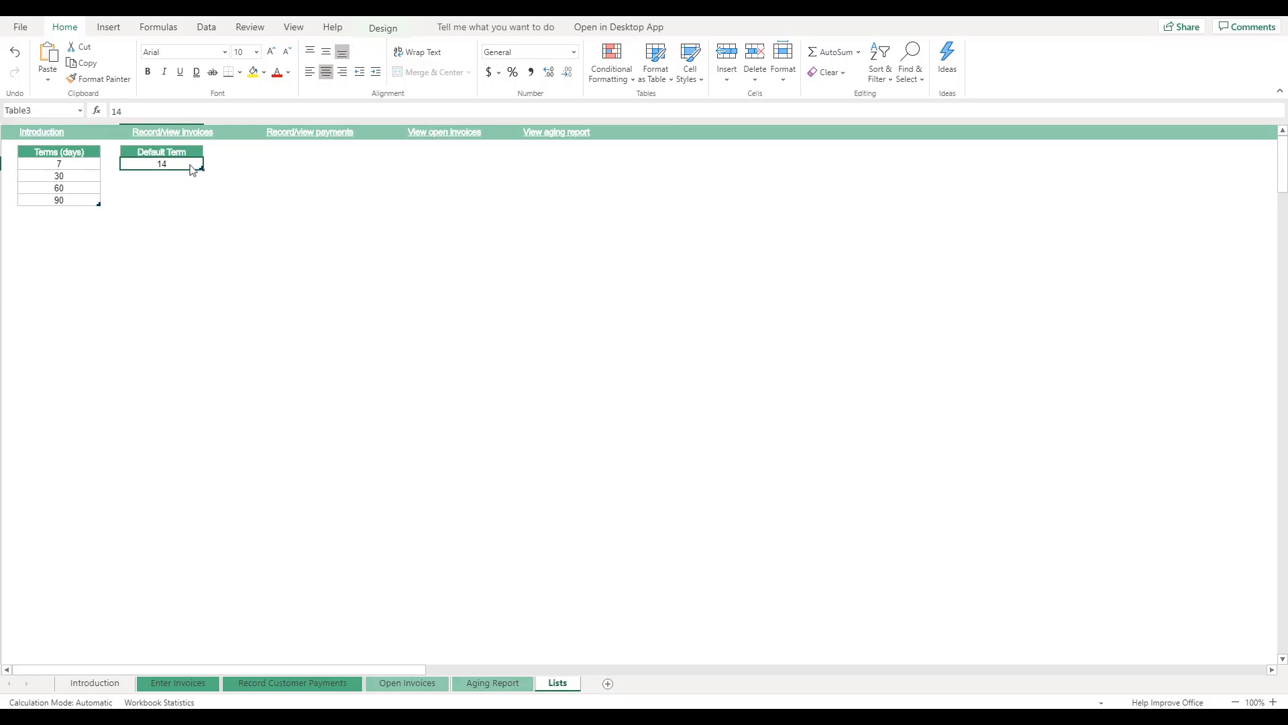
pyautogui.click(74, 155)
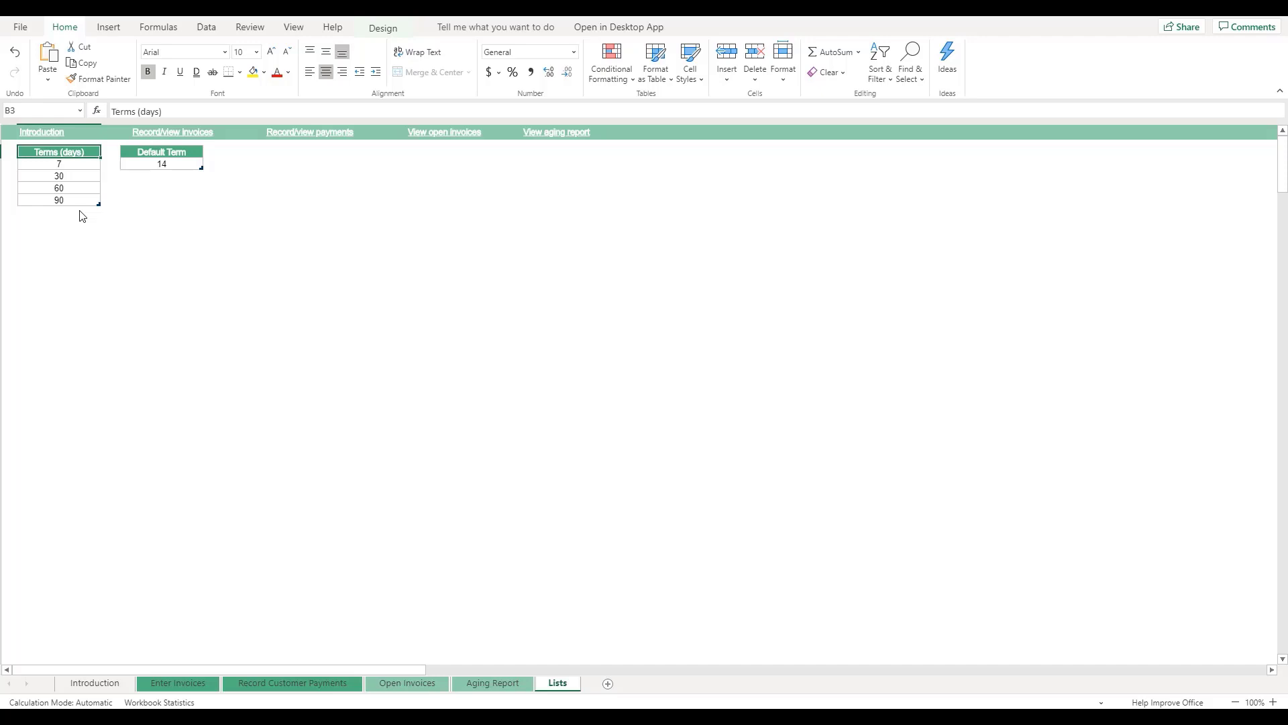
pyautogui.click(82, 213)
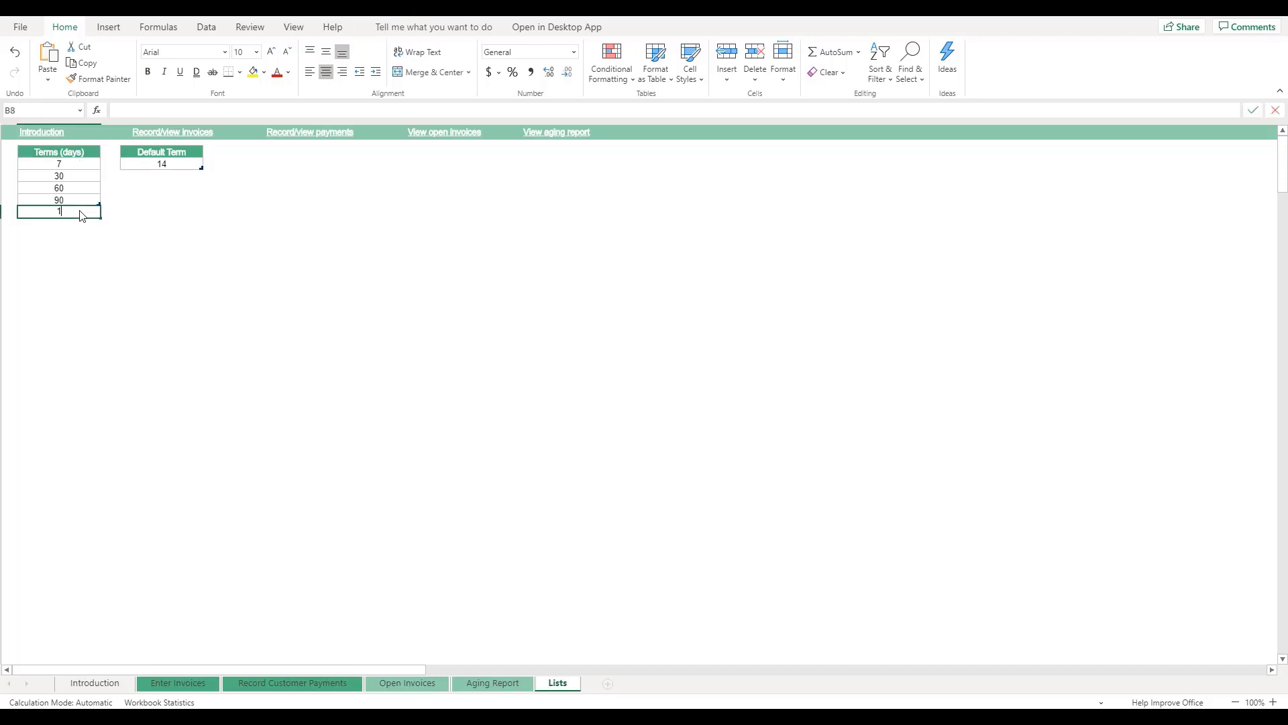
pyautogui.write('180')
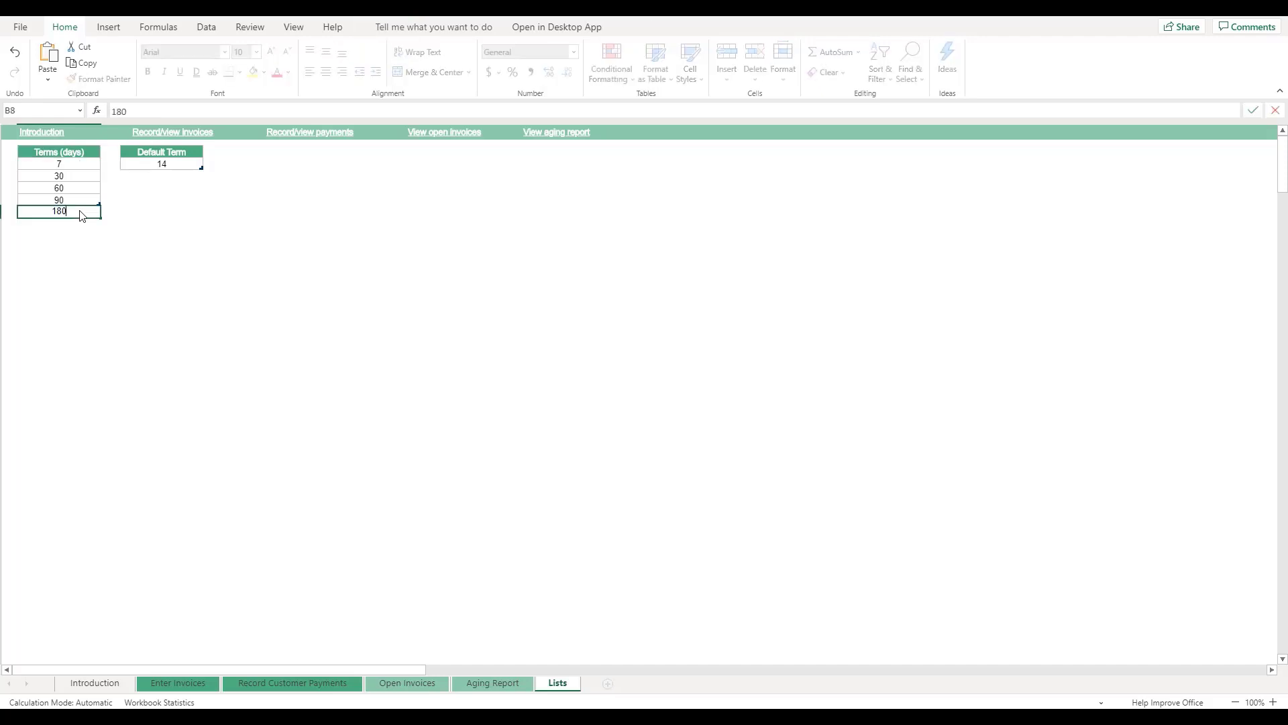
pyautogui.press('Return')
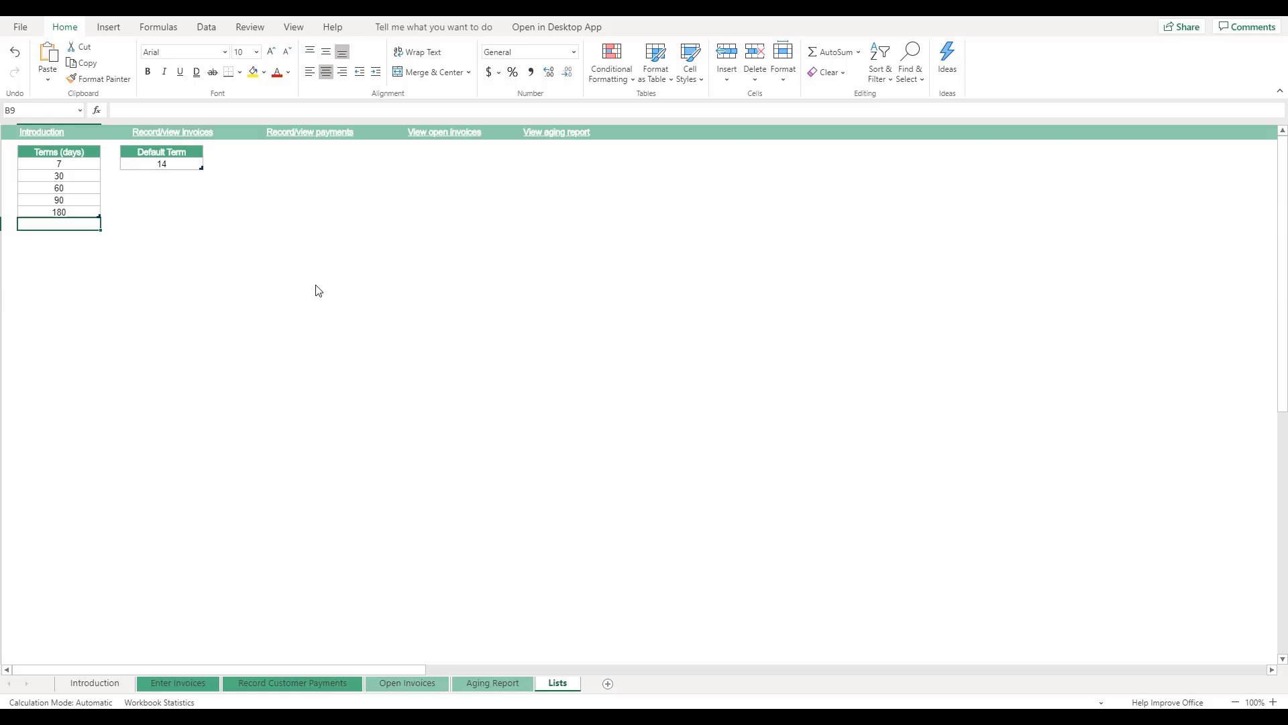
# Step: Log a $90.00 payment for invoice 10004 on the Record Customer Payments sheet
pyautogui.click(276, 682)
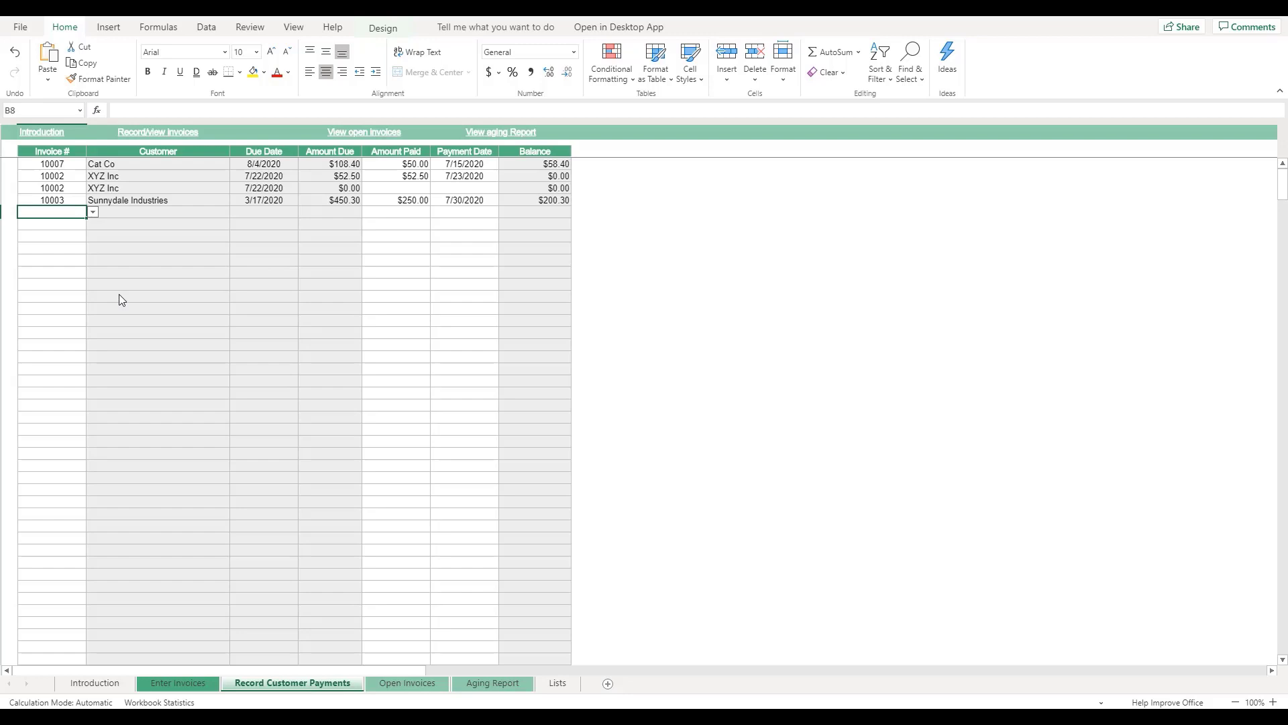
pyautogui.click(93, 213)
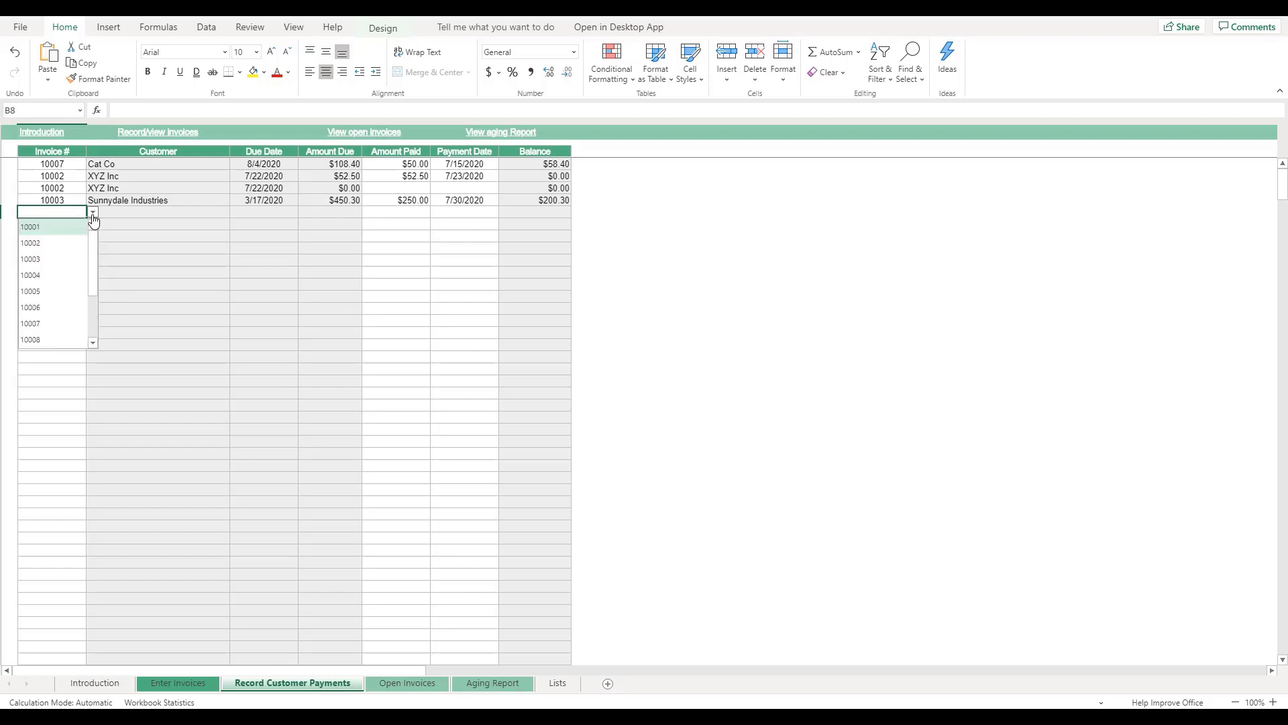
pyautogui.click(36, 277)
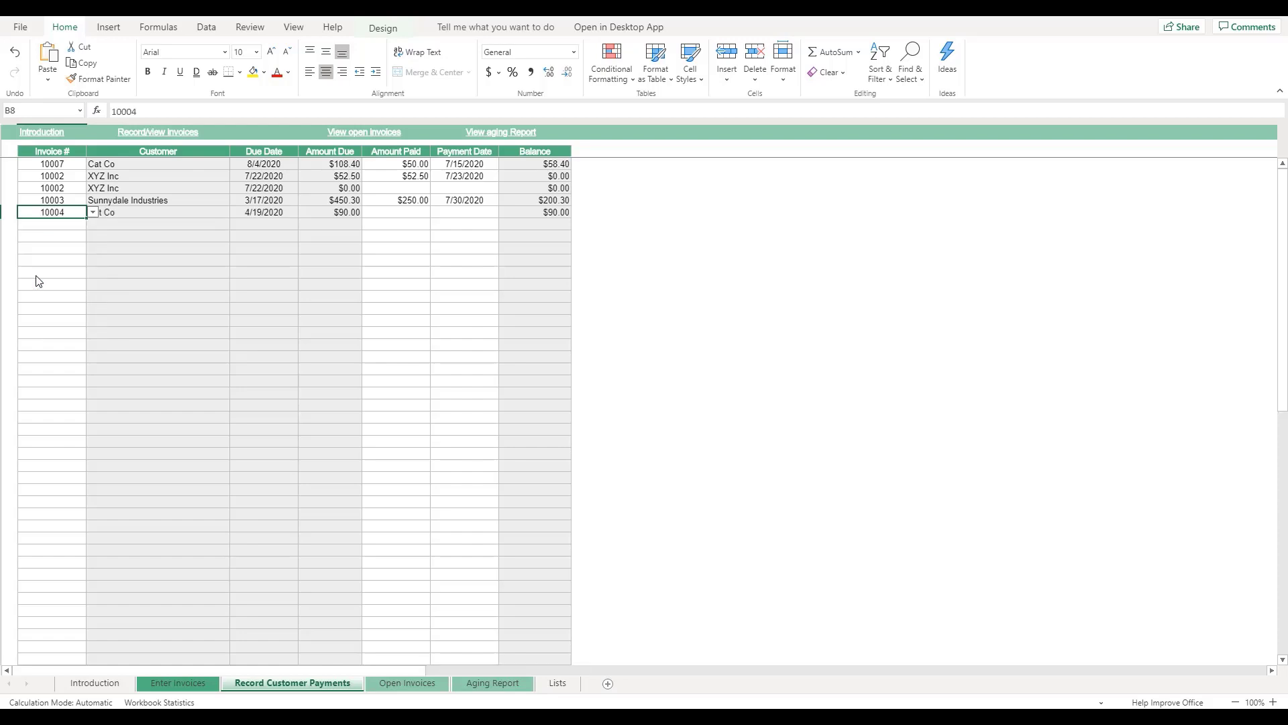
pyautogui.click(415, 215)
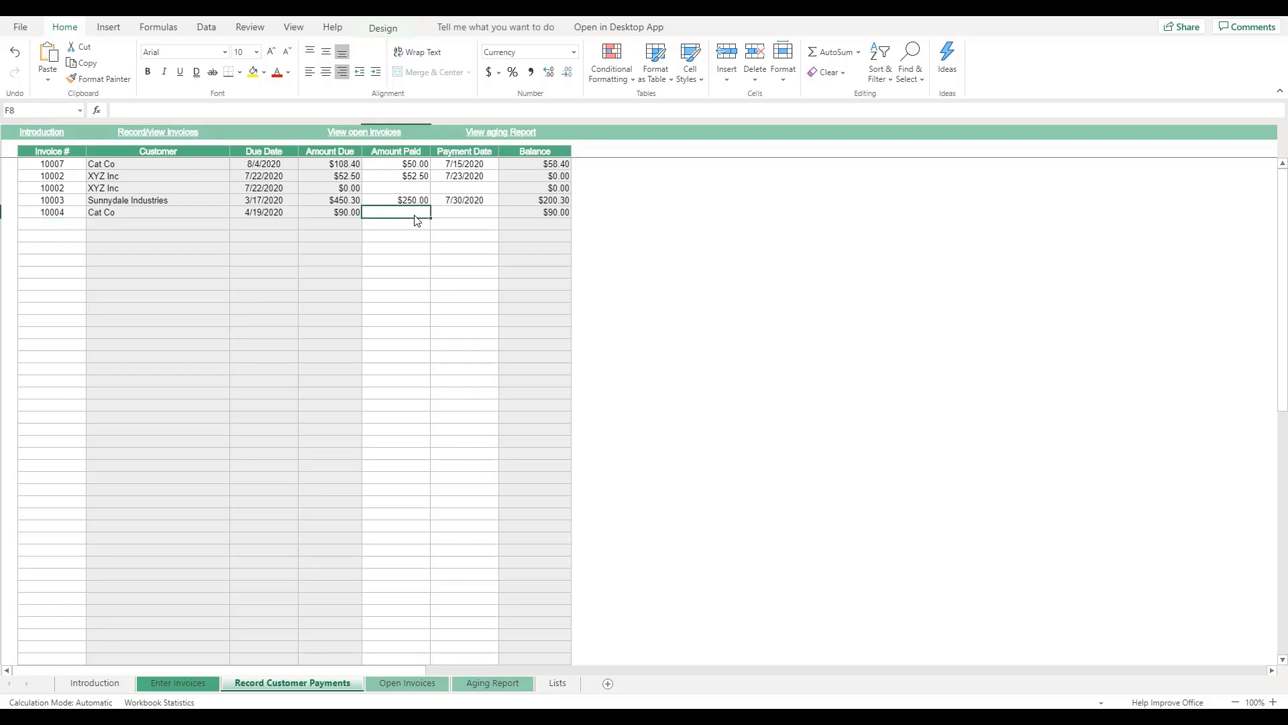
pyautogui.write('90')
pyautogui.press('Return')
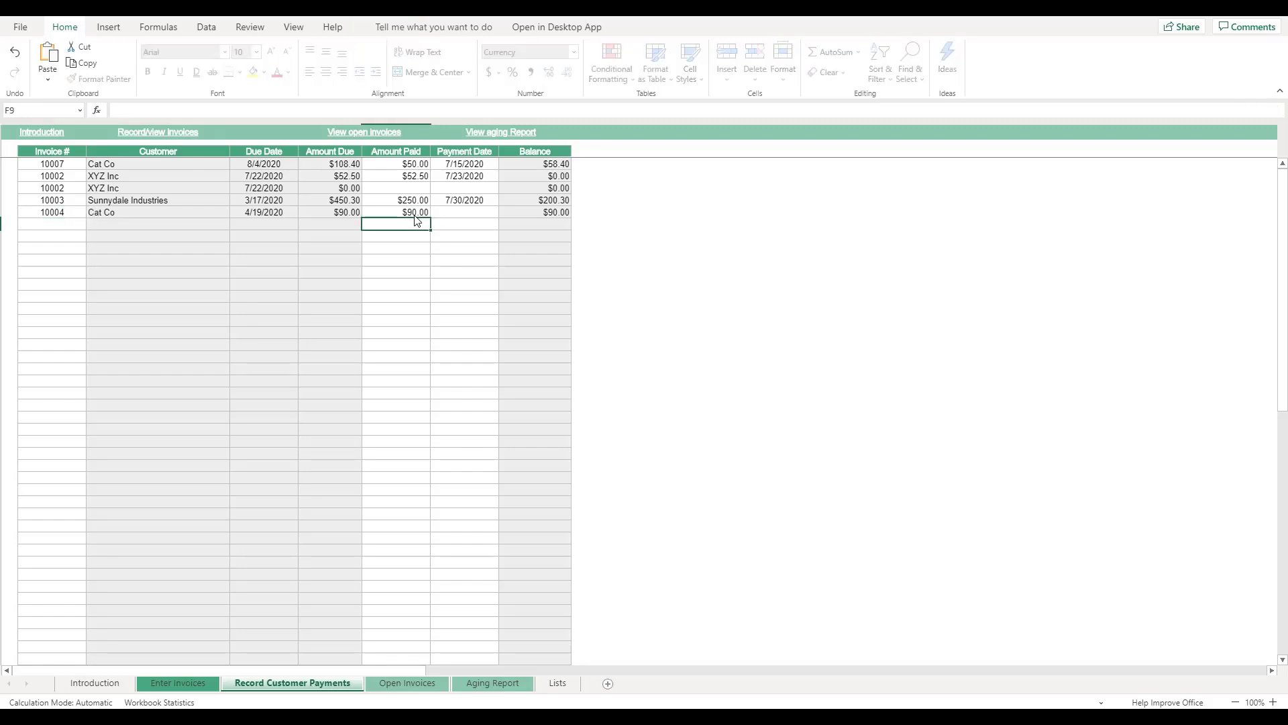
# Step: View the Open Invoices sheet to confirm 10013 is listed and 10004 is gone
pyautogui.click(420, 684)
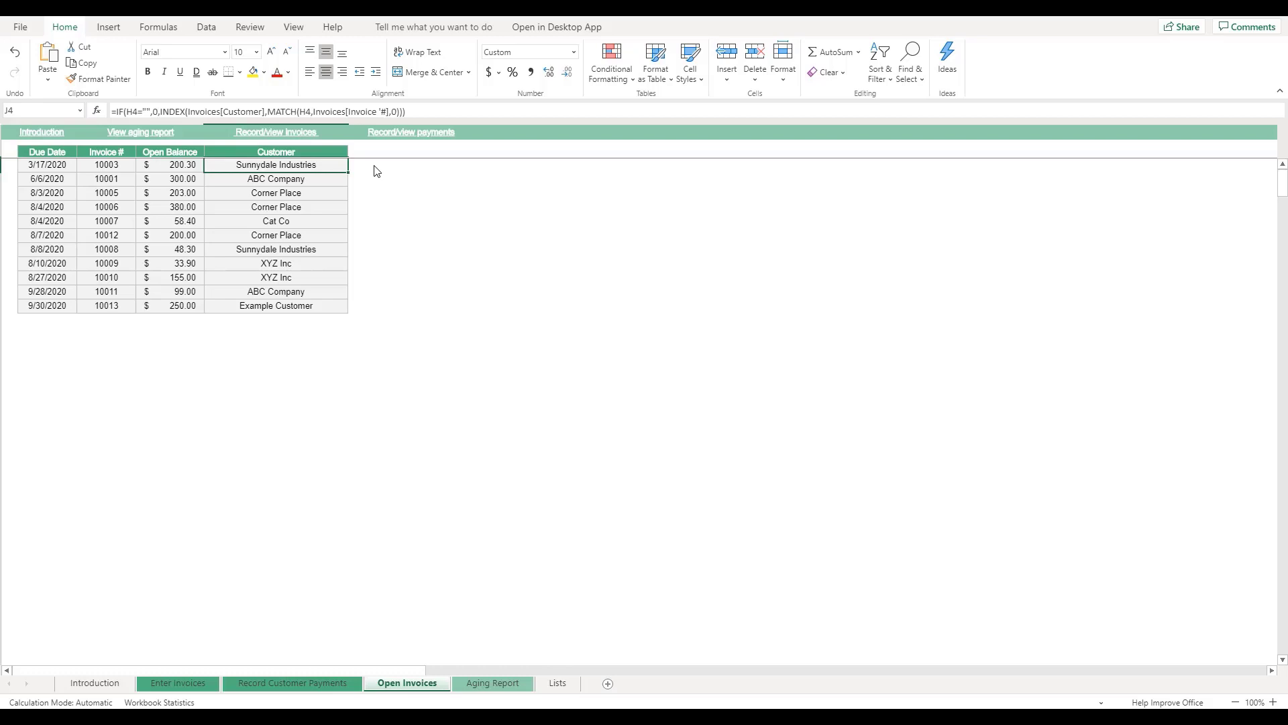
# Step: Inspect the Aging Report's Sunnydale row, Current column and $1,927.90 total, then return to Introduction
pyautogui.click(490, 683)
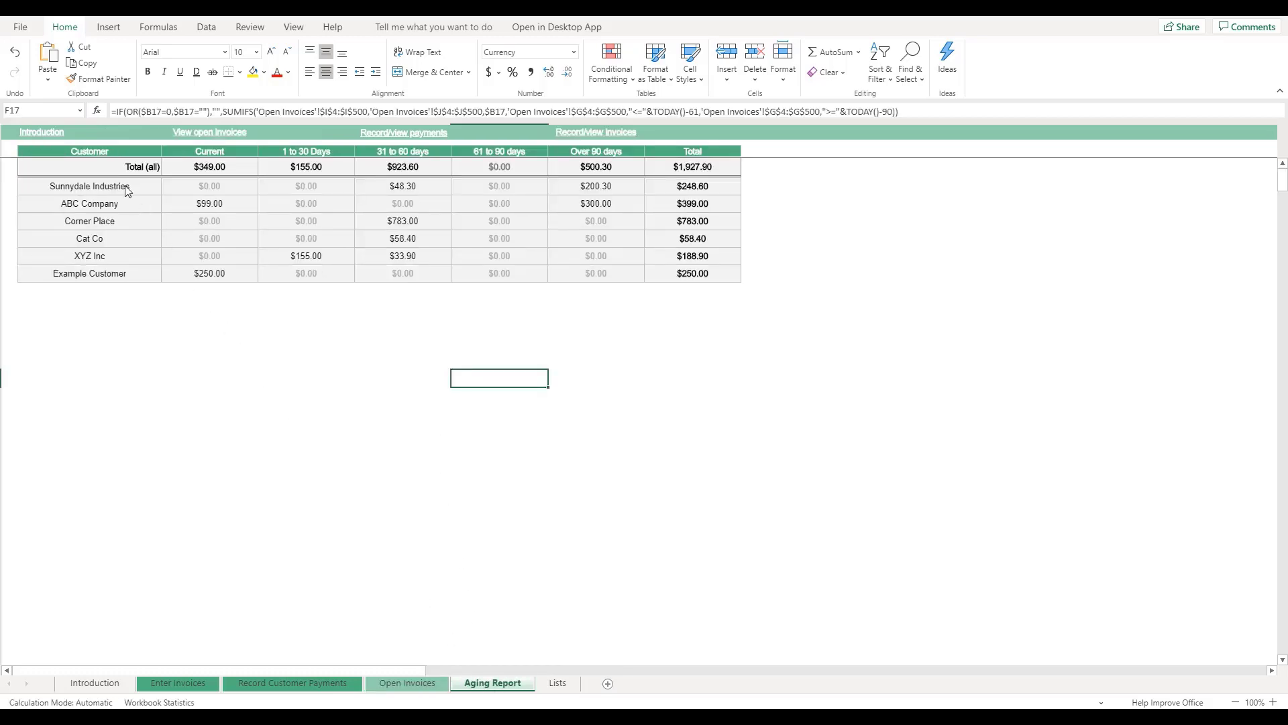
pyautogui.moveTo(128, 190); pyautogui.dragTo(679, 192)
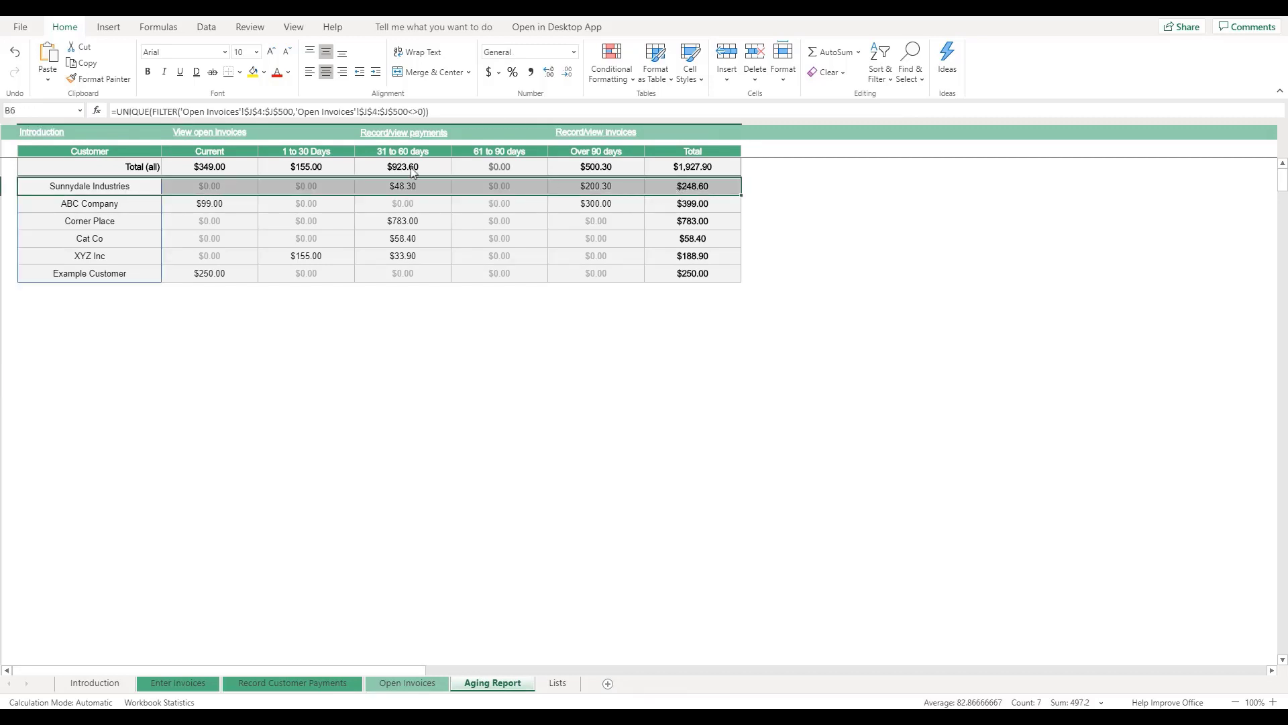
pyautogui.moveTo(205, 151); pyautogui.dragTo(236, 276)
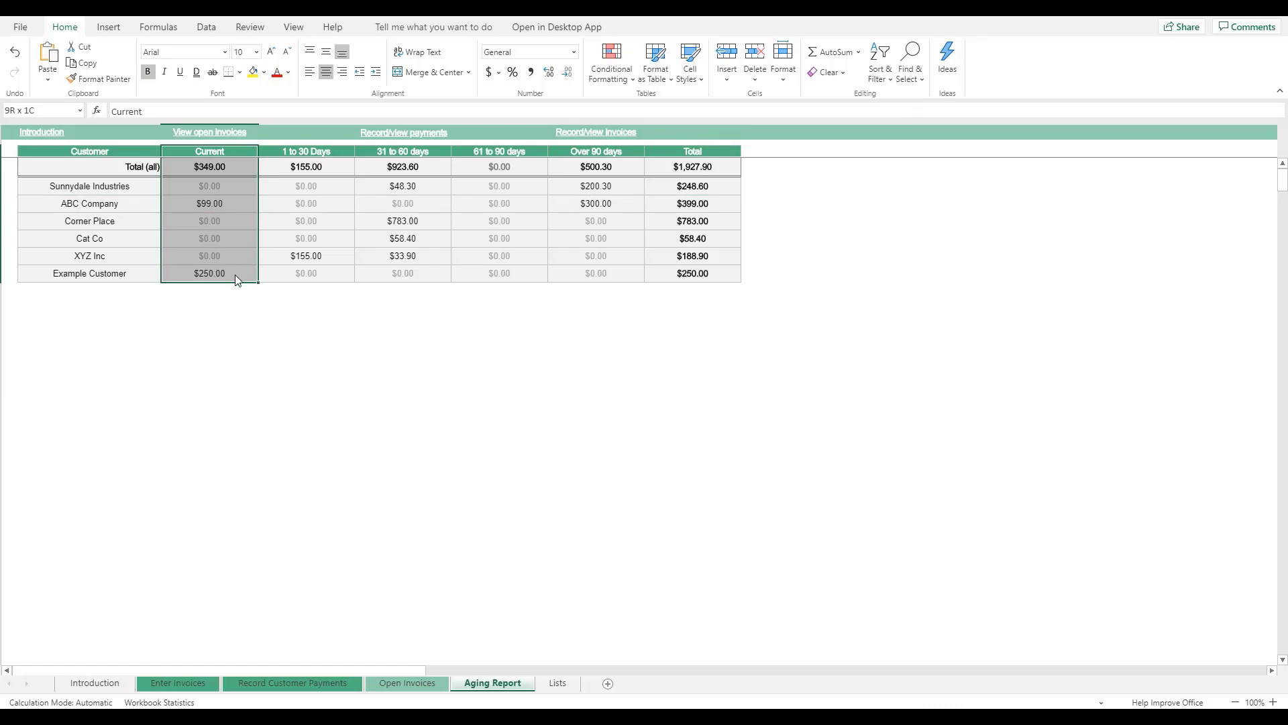
pyautogui.click(723, 168)
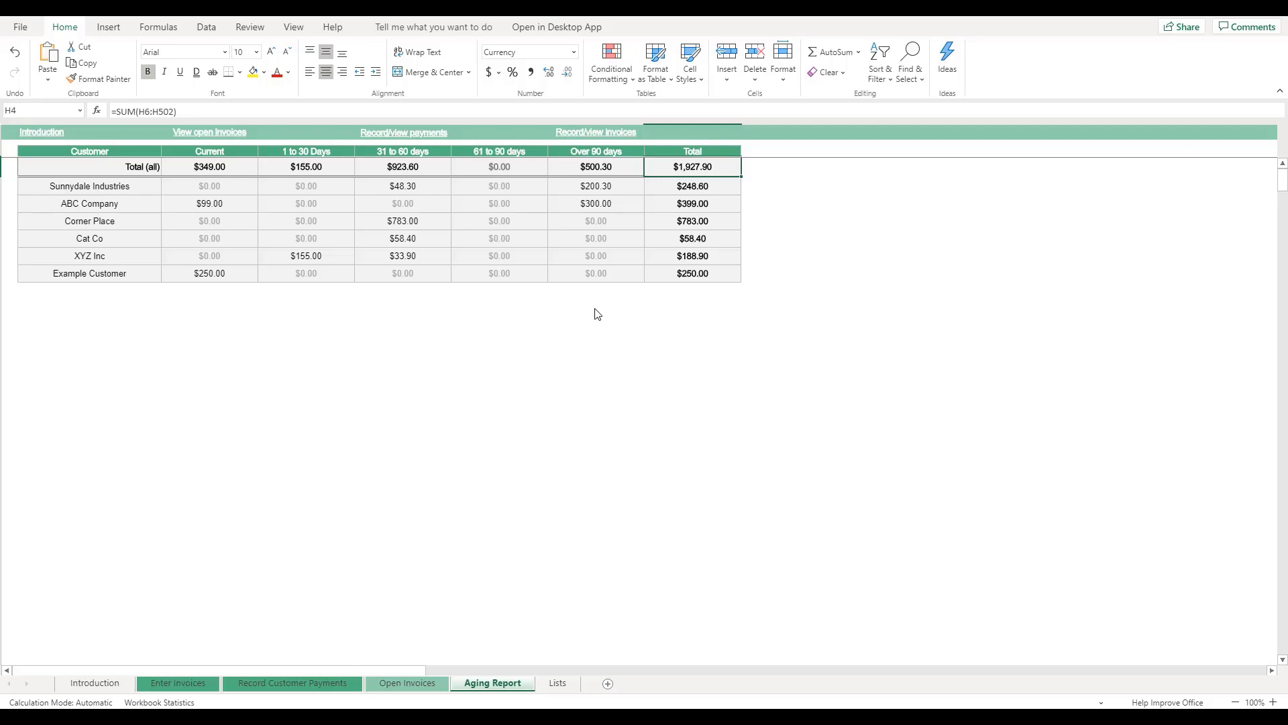
pyautogui.click(110, 684)
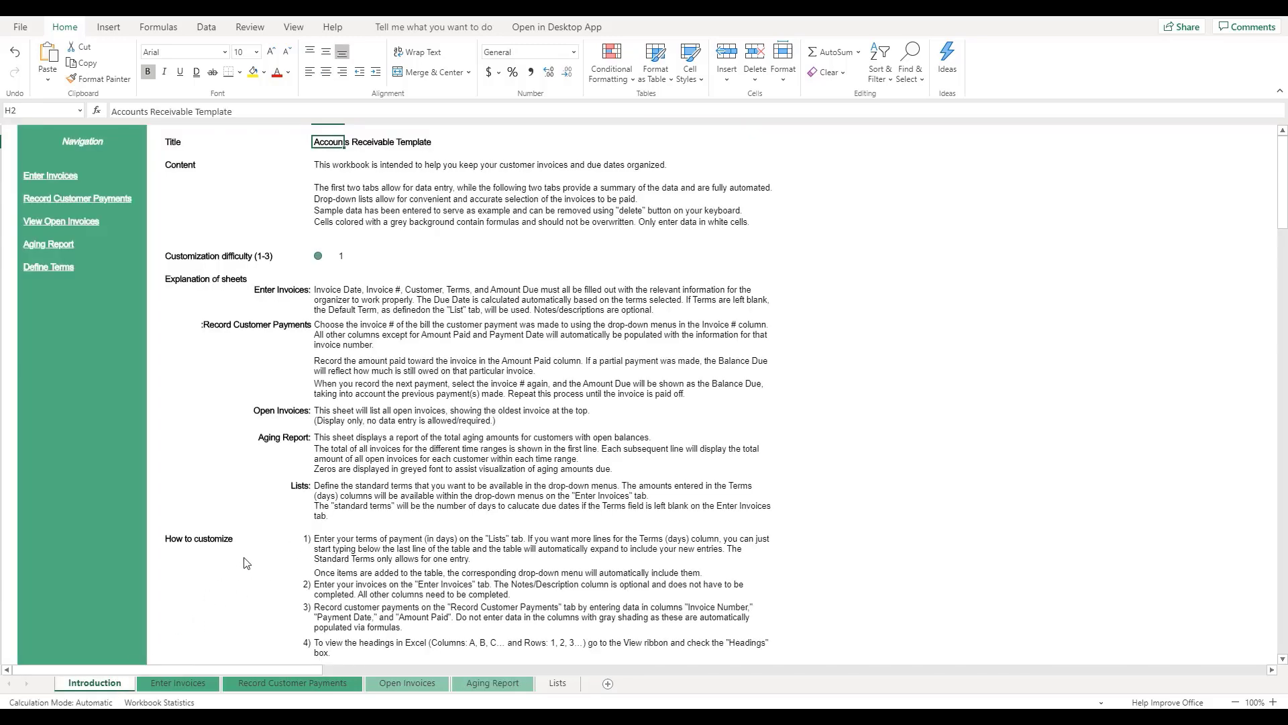